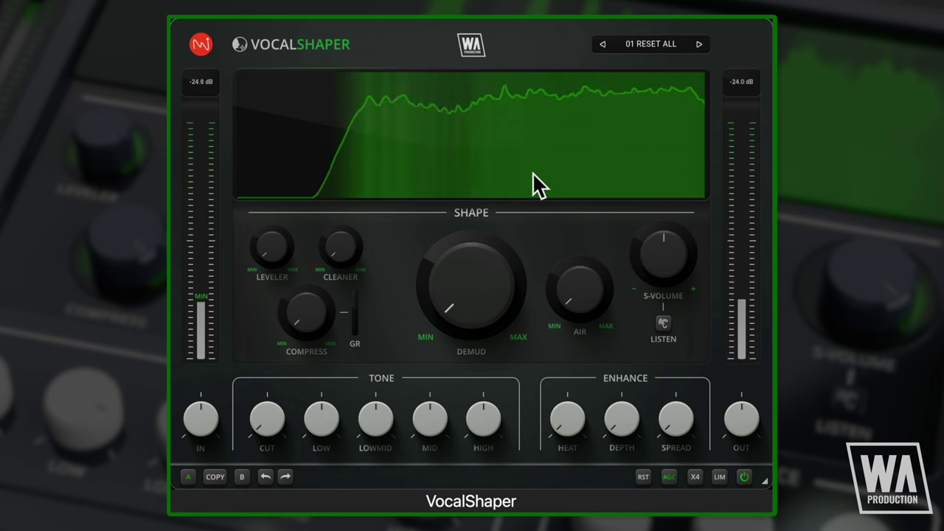
pyautogui.rightClick(500, 150)
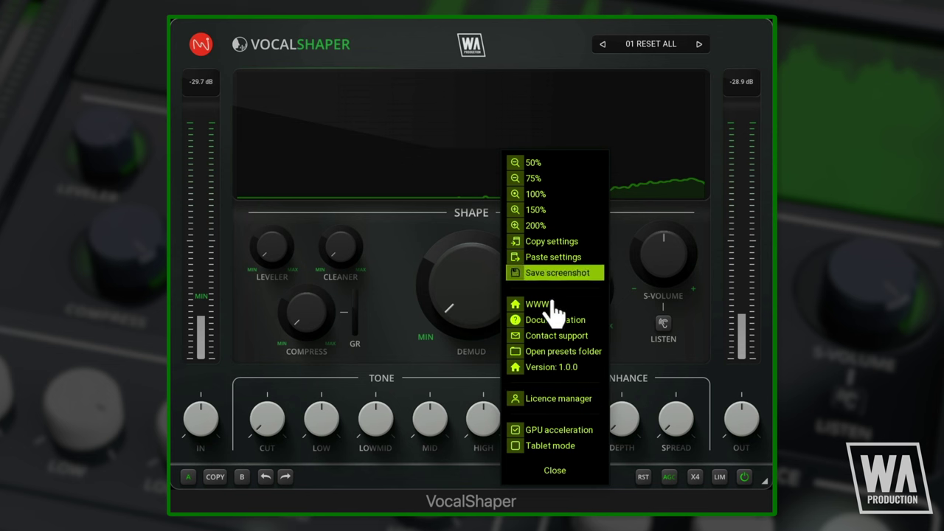
pyautogui.click(557, 470)
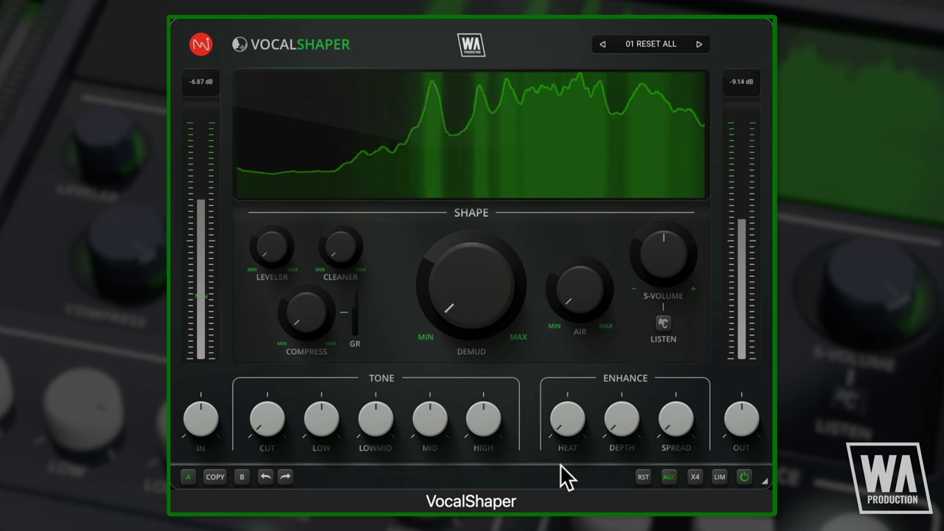
# Try the Shape section with moderate Leveler, Compress, Cleaner, Demud and Air, slightly lower input gain, and S-Volume at -11.52 dB
pyautogui.moveTo(196, 420)
pyautogui.mouseDown()
pyautogui.moveTo(196, 388)
pyautogui.moveTo(196, 425)
pyautogui.mouseUp()
pyautogui.moveTo(272, 248); pyautogui.dragTo(272, 218)
pyautogui.moveTo(306, 310); pyautogui.dragTo(306, 280)
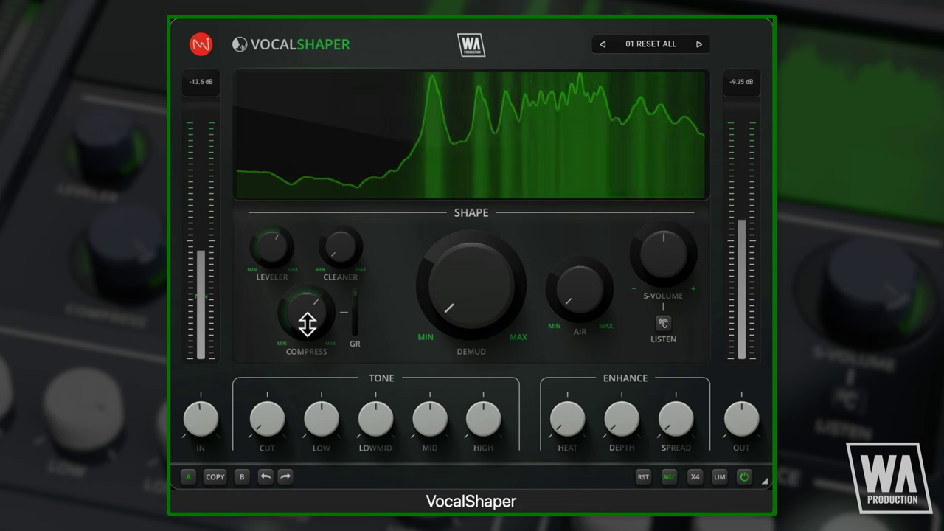
pyautogui.moveTo(341, 255); pyautogui.dragTo(341, 233)
pyautogui.moveTo(475, 302); pyautogui.dragTo(475, 276)
pyautogui.moveTo(588, 302); pyautogui.dragTo(588, 295)
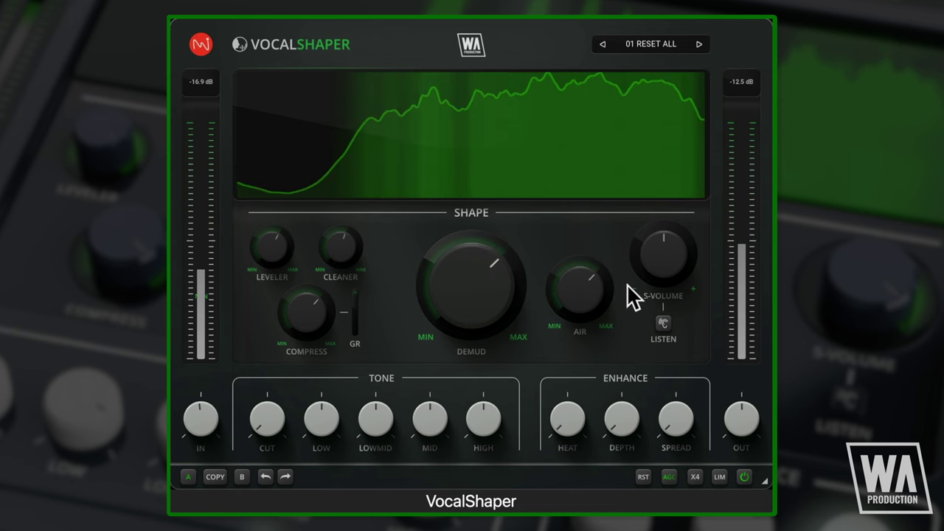
pyautogui.moveTo(652, 269); pyautogui.dragTo(653, 268)
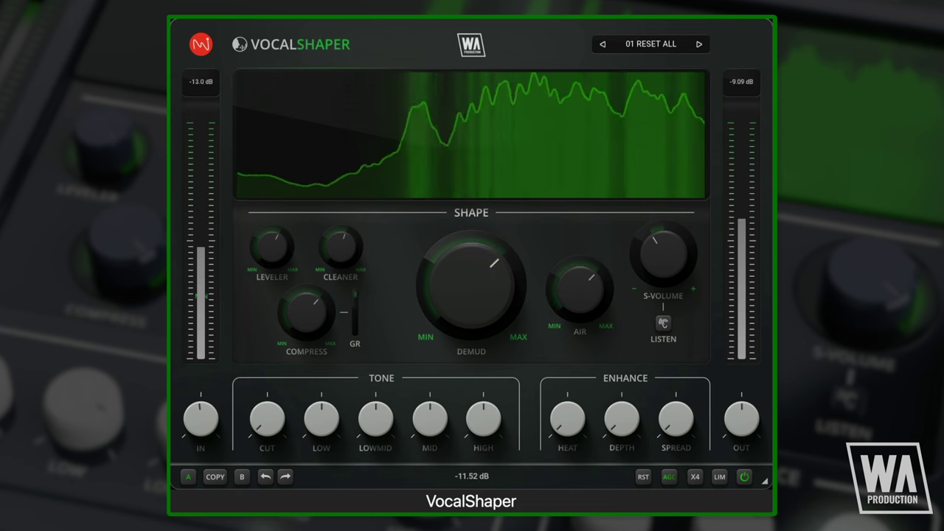
# Try a tone setting with raised Cut, Low and Mid and slightly reduced Lowmid and High
pyautogui.moveTo(322, 411); pyautogui.dragTo(322, 403)
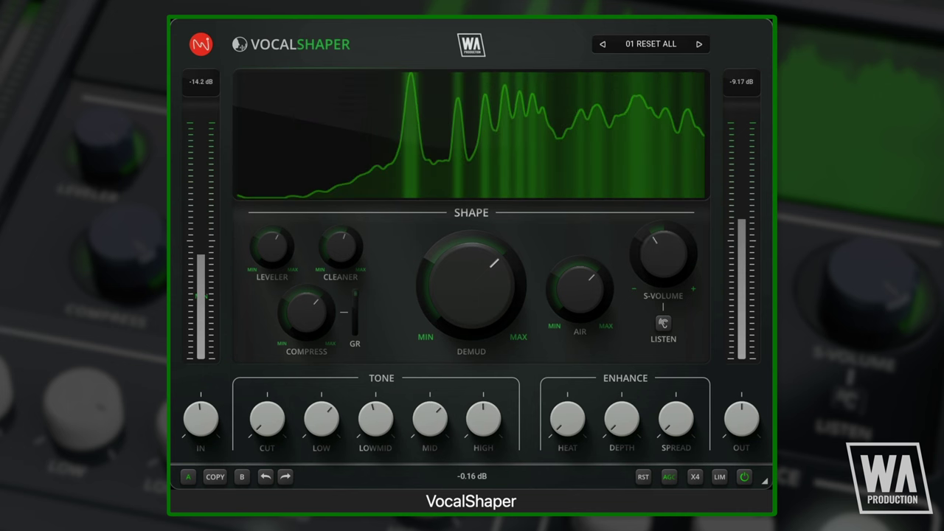
pyautogui.moveTo(268, 415); pyautogui.dragTo(268, 407)
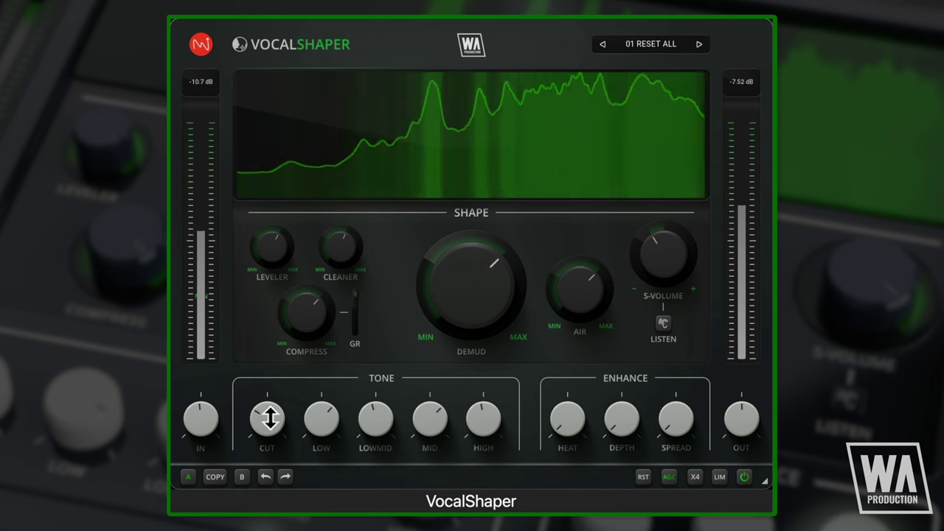
# Try the Enhance controls with raised Heat and Depth, and reset all parameters to their defaults
pyautogui.moveTo(568, 421); pyautogui.dragTo(569, 405)
pyautogui.moveTo(620, 425); pyautogui.dragTo(620, 350)
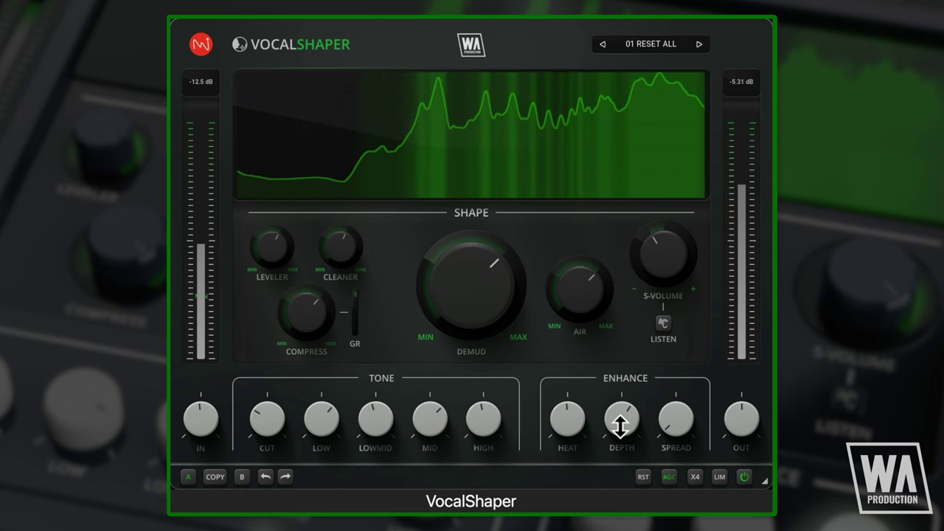
pyautogui.moveTo(674, 418); pyautogui.dragTo(676, 417)
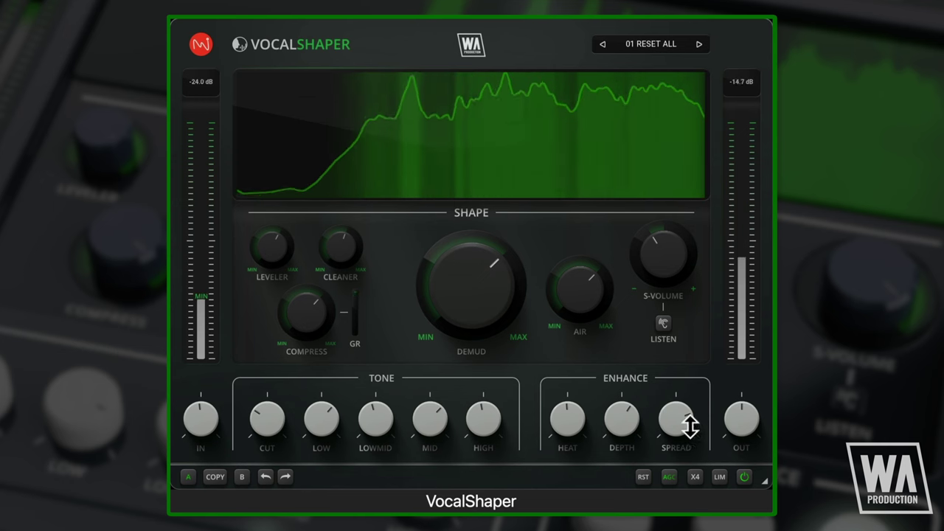
pyautogui.moveTo(738, 417); pyautogui.dragTo(740, 415)
pyautogui.click(643, 476)
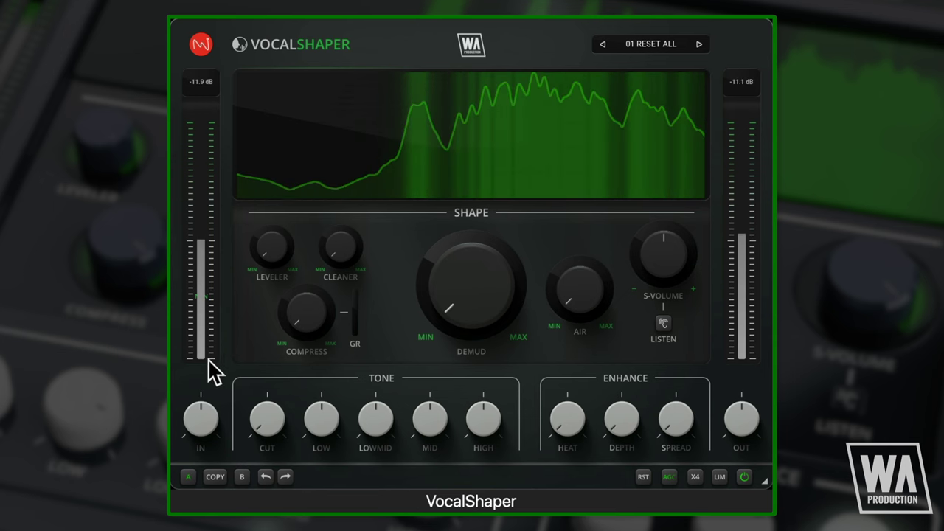
# Raise the input gain slightly and set Leveler to a high level
pyautogui.moveTo(203, 413)
pyautogui.mouseDown()
pyautogui.moveTo(202, 447)
pyautogui.moveTo(203, 406)
pyautogui.moveTo(203, 428)
pyautogui.mouseUp()
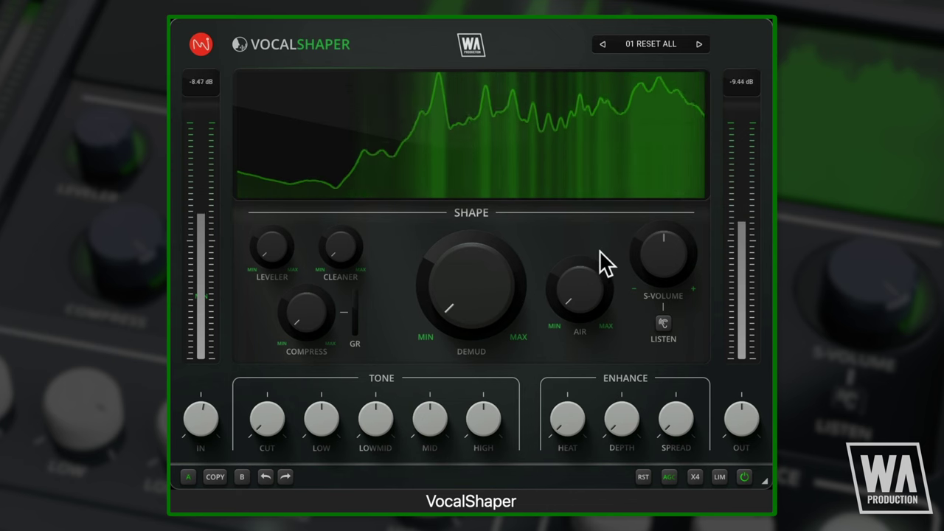
pyautogui.moveTo(274, 250); pyautogui.dragTo(274, 249)
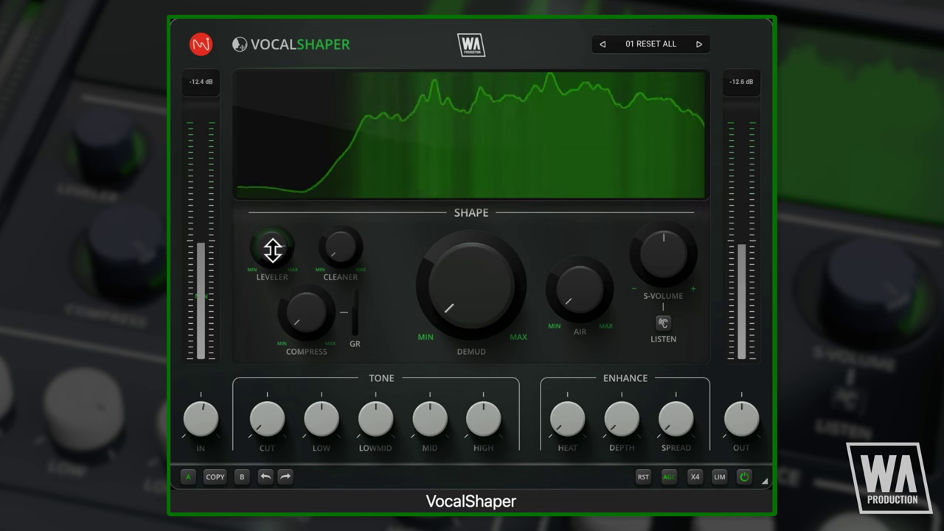
# Set Compress close to its maximum and Cleaner fully to its maximum
pyautogui.moveTo(310, 319); pyautogui.dragTo(311, 314)
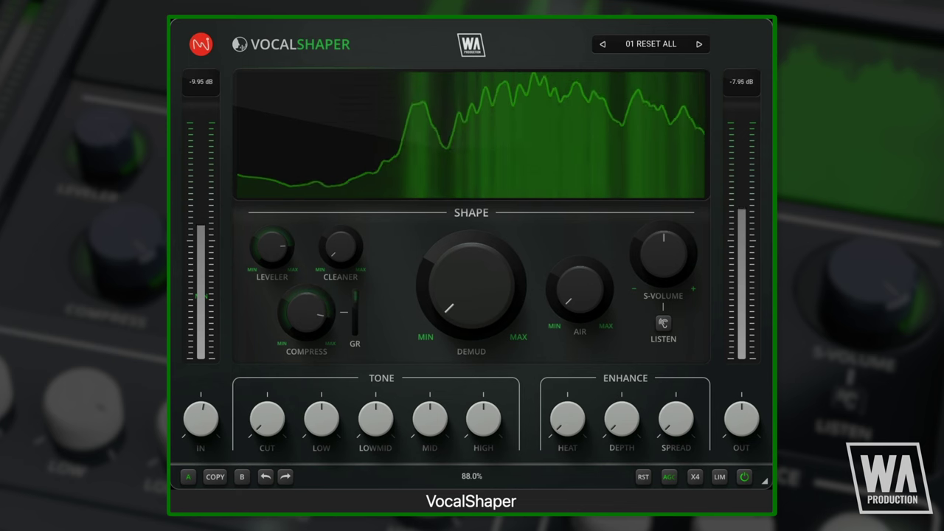
pyautogui.moveTo(309, 320); pyautogui.dragTo(310, 347)
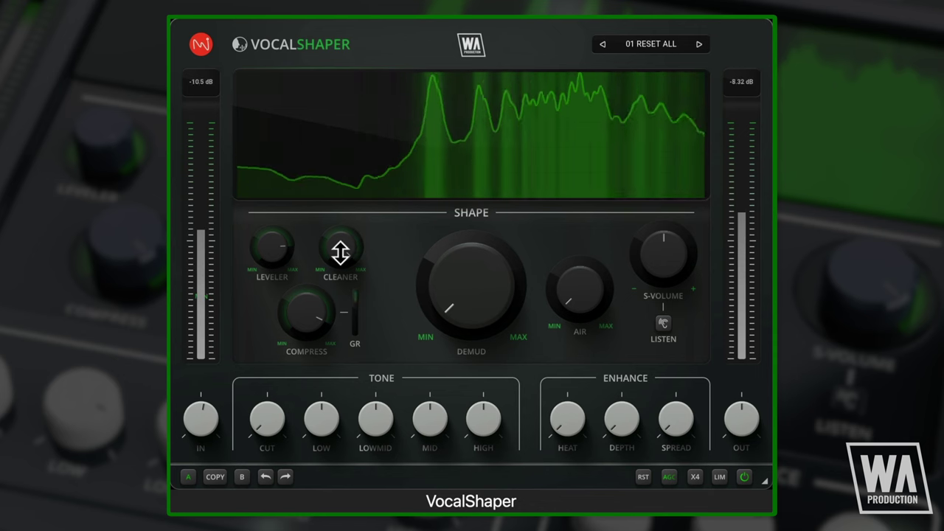
pyautogui.moveTo(340, 253); pyautogui.dragTo(341, 231)
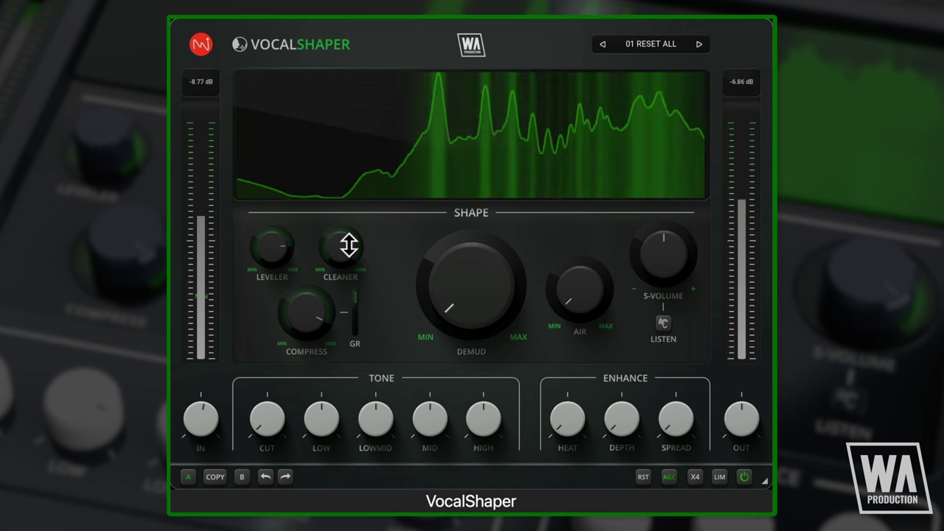
# Sweep Demud between Off and 100% to compare its effect, and restore its default value
pyautogui.moveTo(486, 298); pyautogui.dragTo(483, 149)
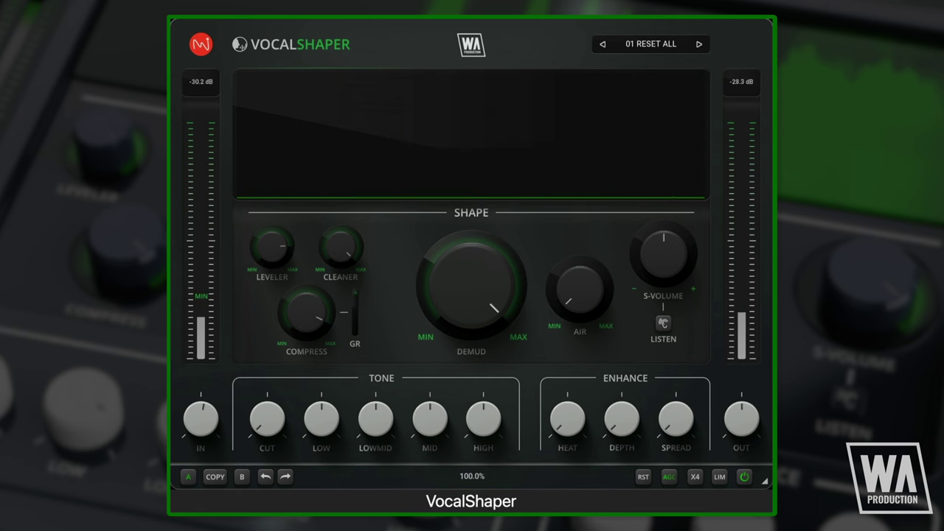
pyautogui.click(466, 283)
pyautogui.moveTo(465, 283); pyautogui.dragTo(465, 346)
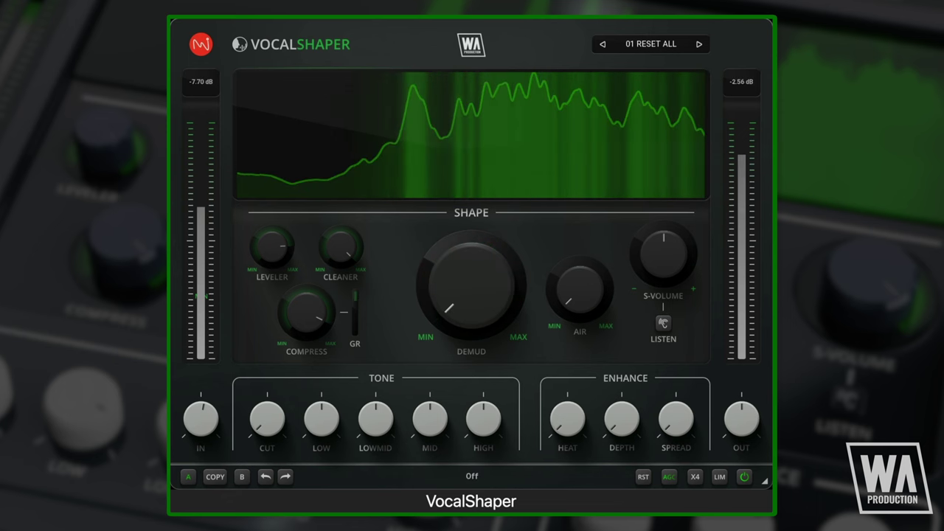
pyautogui.moveTo(471, 285); pyautogui.dragTo(471, 202)
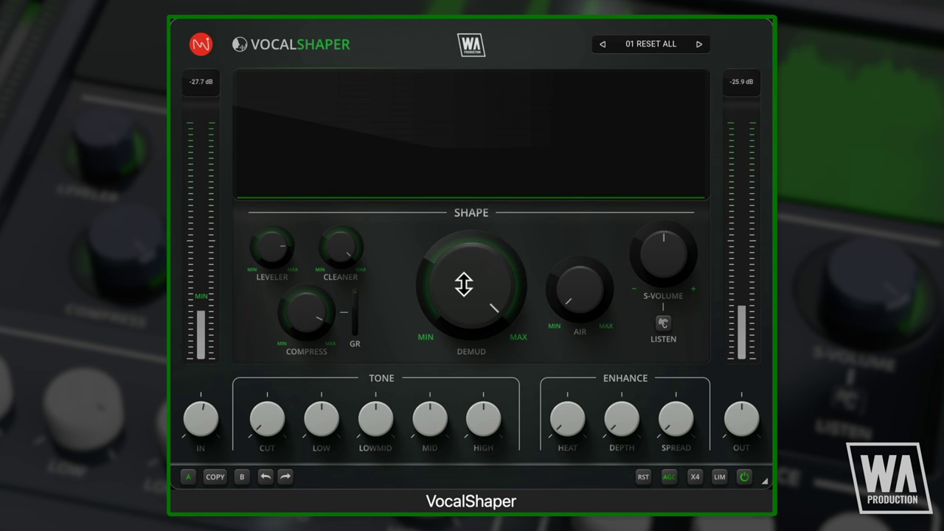
pyautogui.rightClick(474, 279)
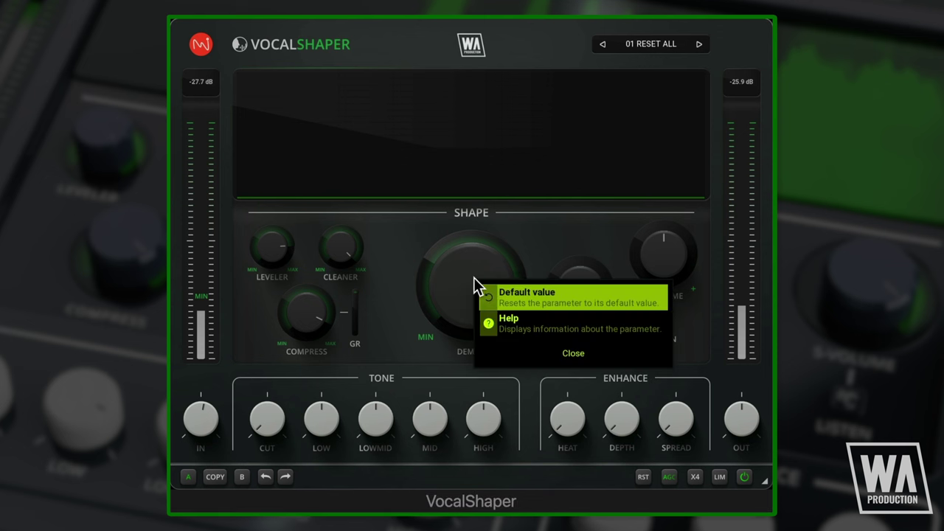
pyautogui.click(567, 297)
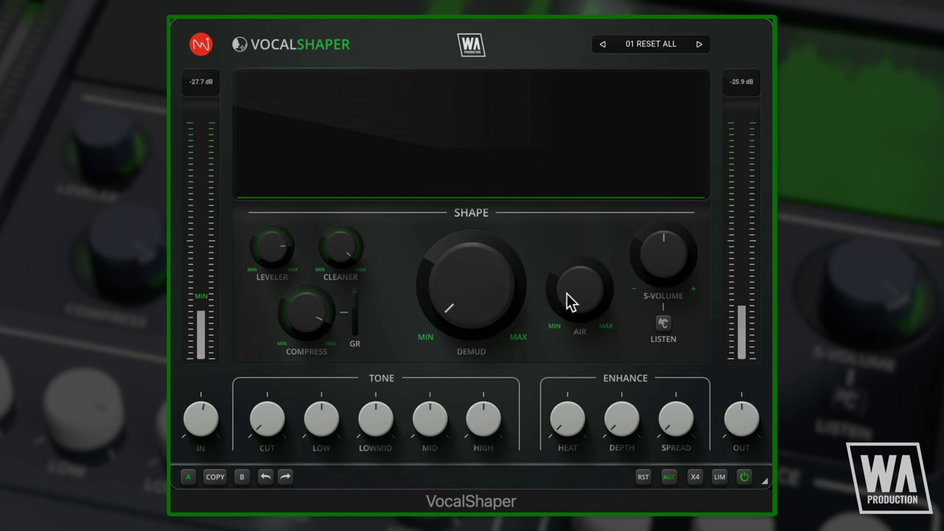
# Read the help description of the Demud parameter and dismiss it
pyautogui.rightClick(474, 291)
pyautogui.click(490, 327)
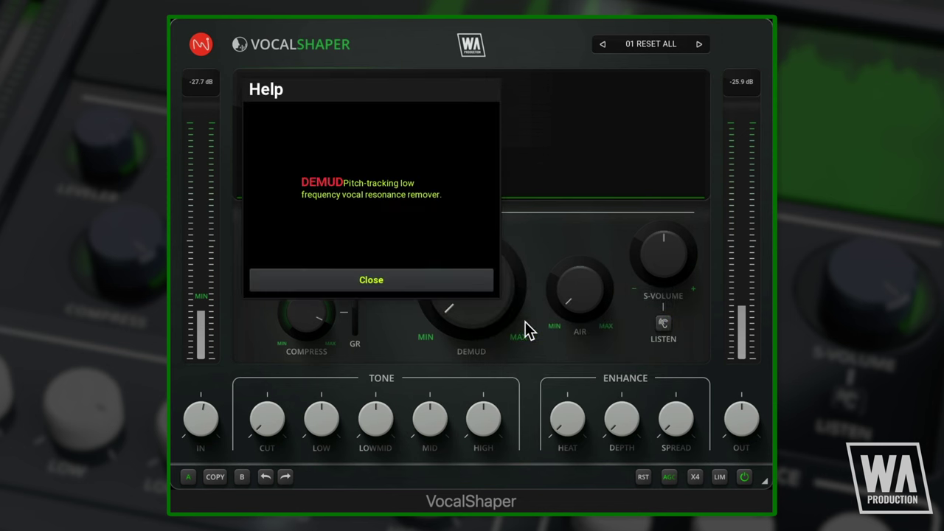
pyautogui.click(444, 281)
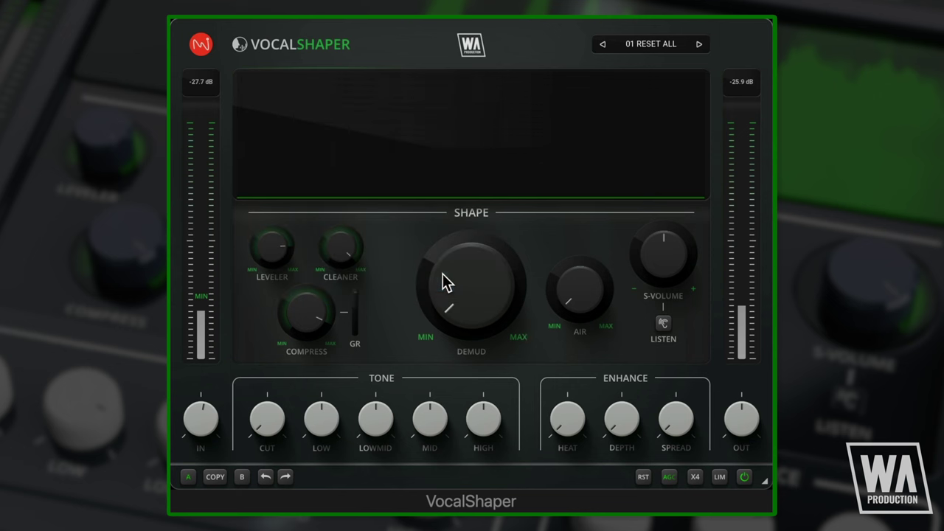
# Set Demud to roughly two thirds and Air to slightly above its midpoint after trying Air at 100%
pyautogui.moveTo(476, 302); pyautogui.dragTo(477, 254)
pyautogui.moveTo(568, 314); pyautogui.dragTo(568, 236)
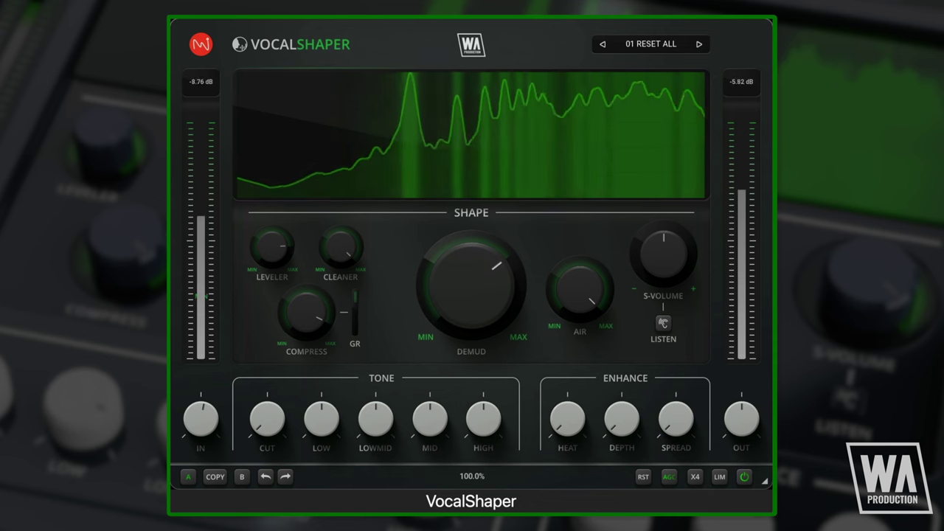
pyautogui.moveTo(580, 289); pyautogui.dragTo(580, 298)
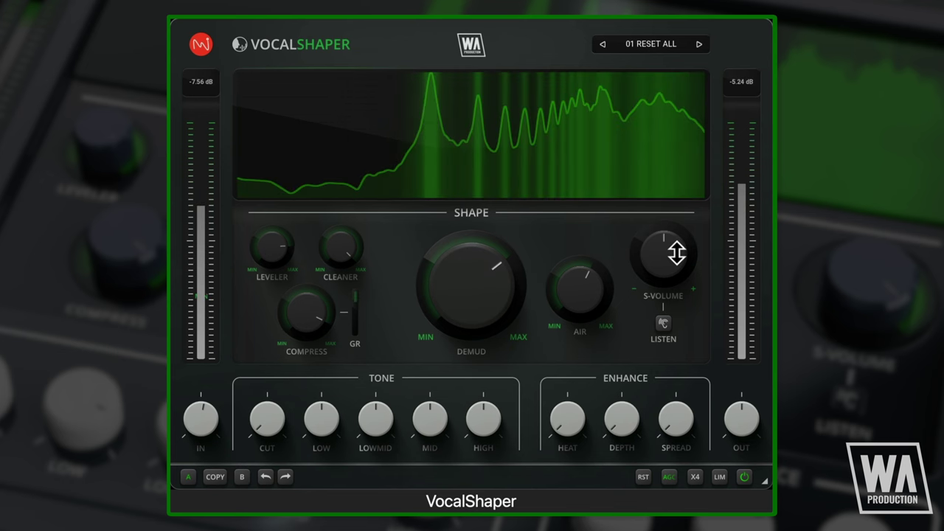
# Sweep S-Volume to -48.00 dB and +10.00 dB, and settle it slightly above centre
pyautogui.moveTo(673, 255); pyautogui.dragTo(672, 269)
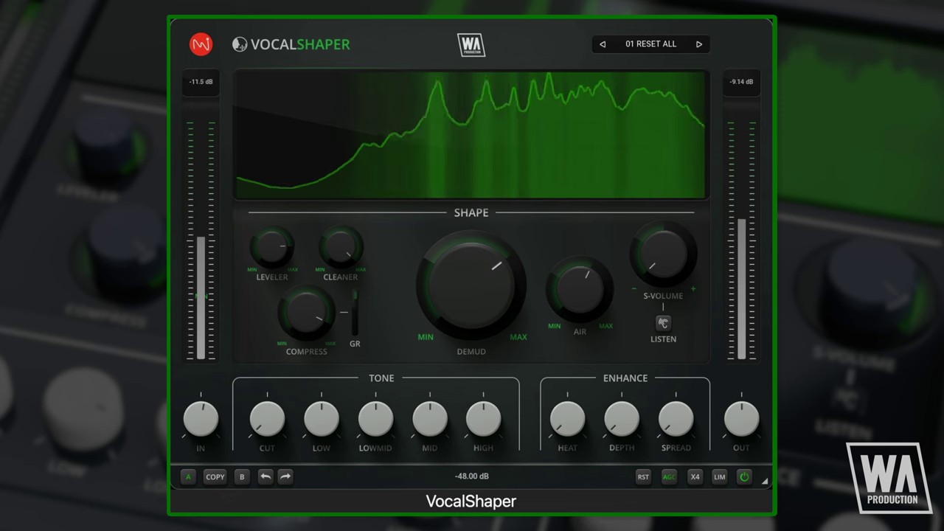
pyautogui.moveTo(663, 255); pyautogui.dragTo(663, 194)
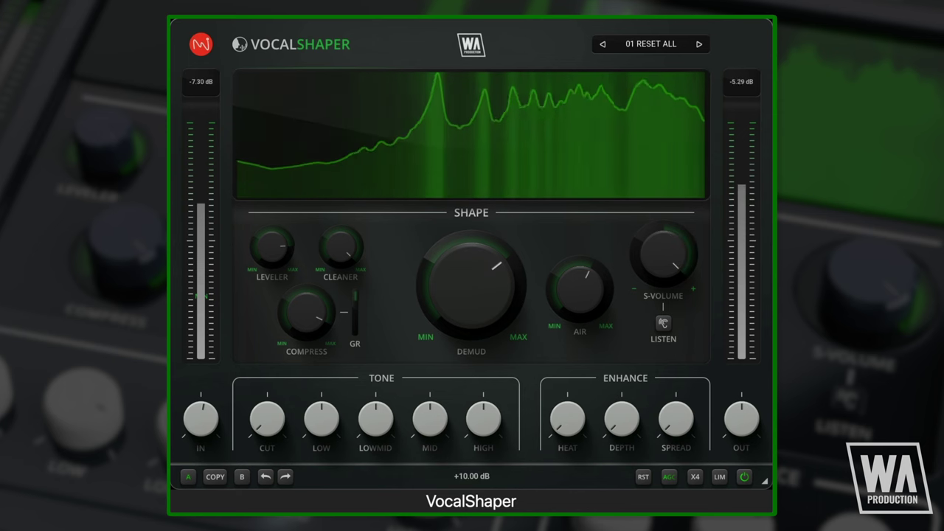
pyautogui.moveTo(663, 254); pyautogui.dragTo(663, 258)
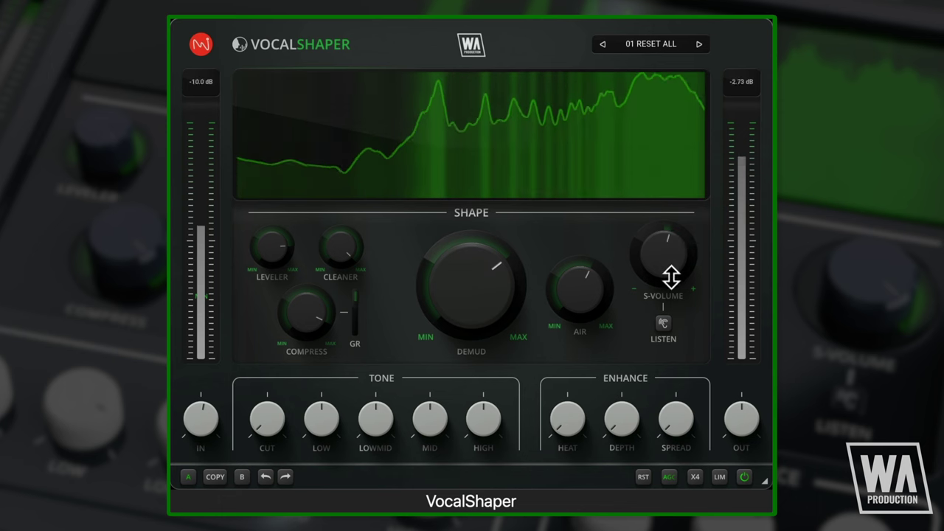
# Audition the S-Volume signal with Listen, switch Listen off, and reduce S-Volume to well below centre
pyautogui.click(663, 322)
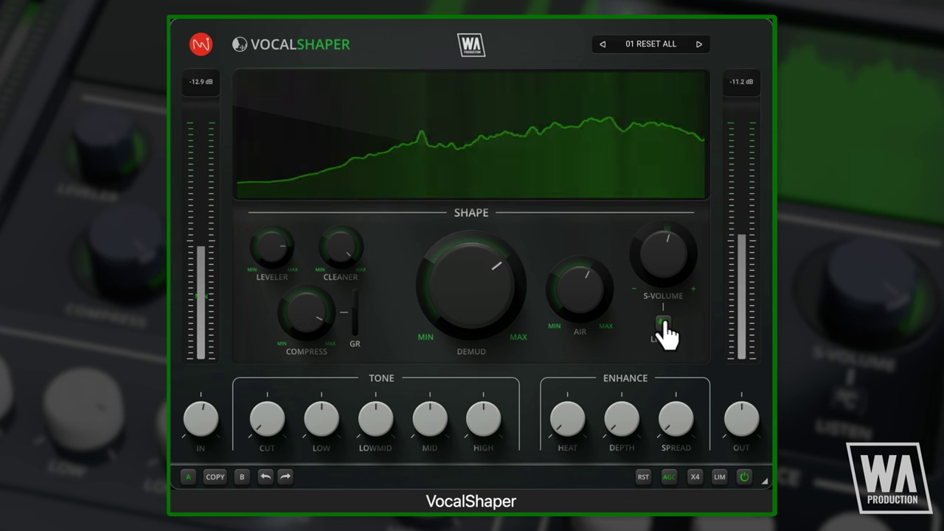
pyautogui.click(665, 322)
pyautogui.moveTo(654, 245); pyautogui.dragTo(663, 302)
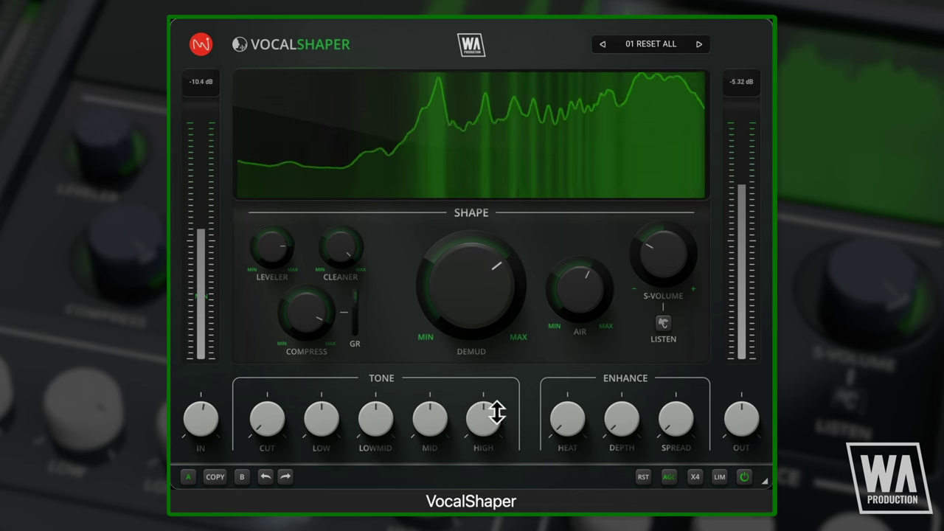
# Shape the tone with Cut at maximum, Low and Mid boosted, and Lowmid and High reduced
pyautogui.moveTo(428, 416); pyautogui.dragTo(428, 402)
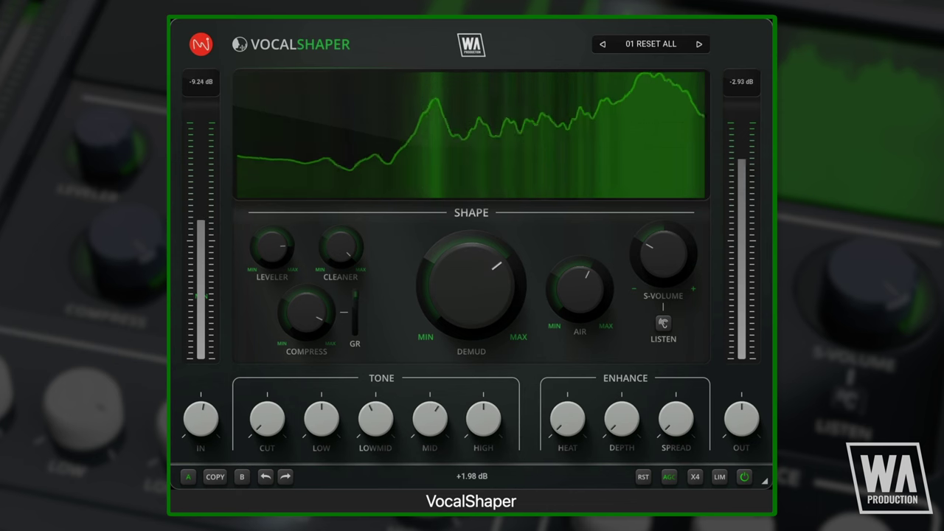
pyautogui.moveTo(480, 415)
pyautogui.mouseDown()
pyautogui.moveTo(480, 401)
pyautogui.moveTo(482, 412)
pyautogui.mouseUp()
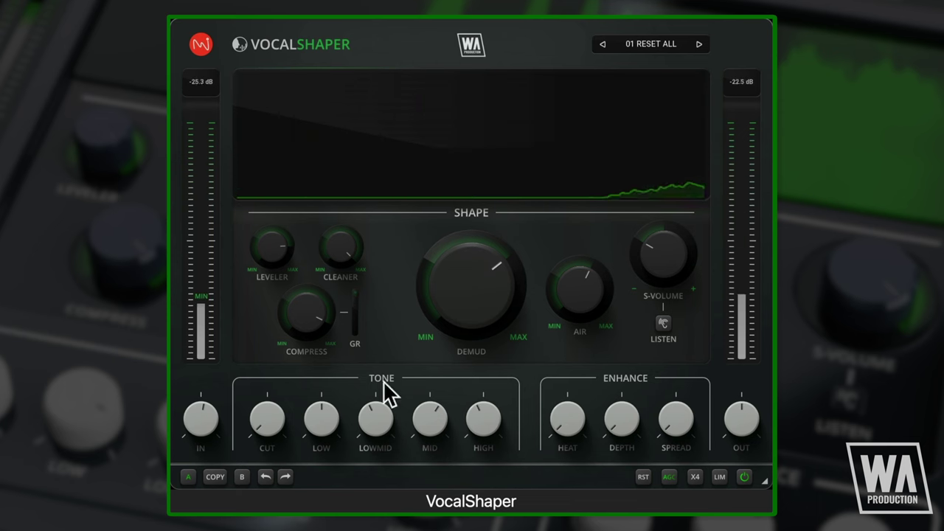
pyautogui.moveTo(267, 418)
pyautogui.mouseDown()
pyautogui.moveTo(267, 428)
pyautogui.moveTo(268, 415)
pyautogui.mouseUp()
pyautogui.moveTo(320, 427); pyautogui.dragTo(325, 423)
pyautogui.moveTo(428, 418); pyautogui.dragTo(429, 420)
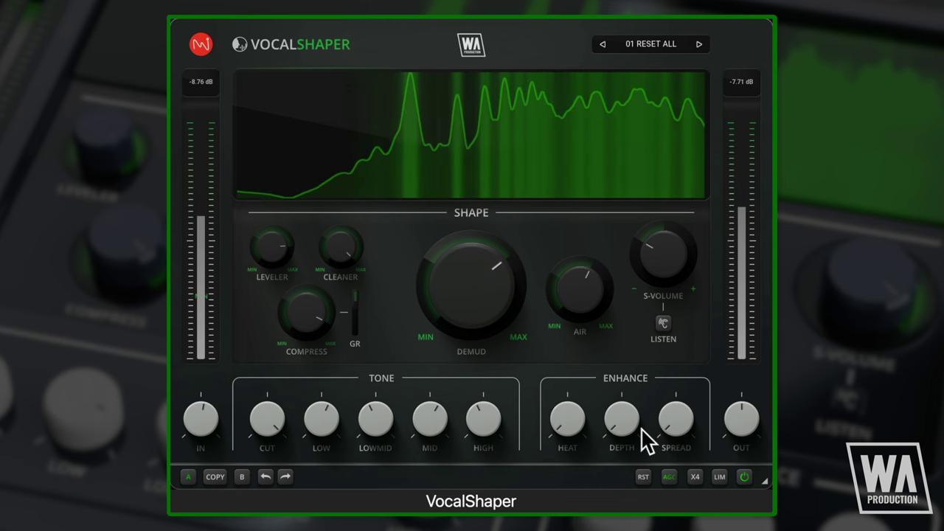
# Try Heat at 100%, back it off to slightly above its midpoint, and raise Depth
pyautogui.moveTo(581, 424); pyautogui.dragTo(582, 406)
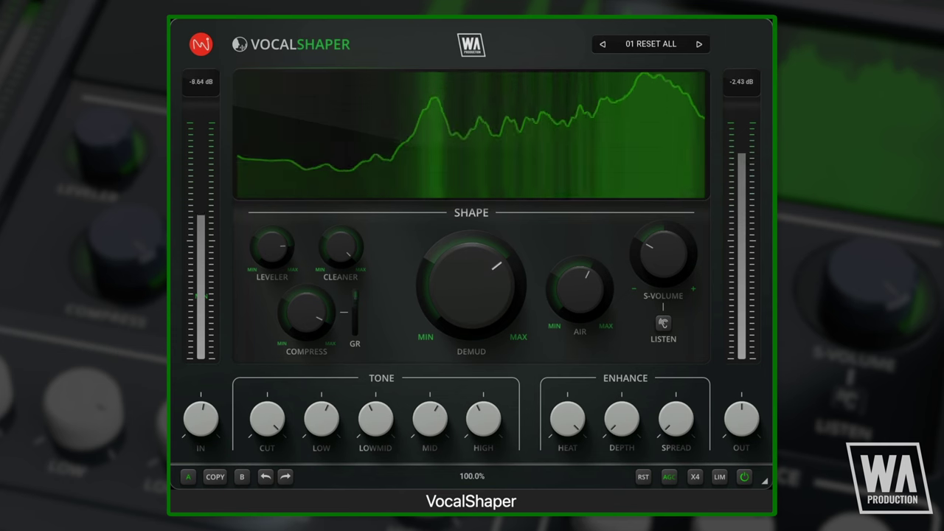
pyautogui.moveTo(581, 401); pyautogui.dragTo(582, 410)
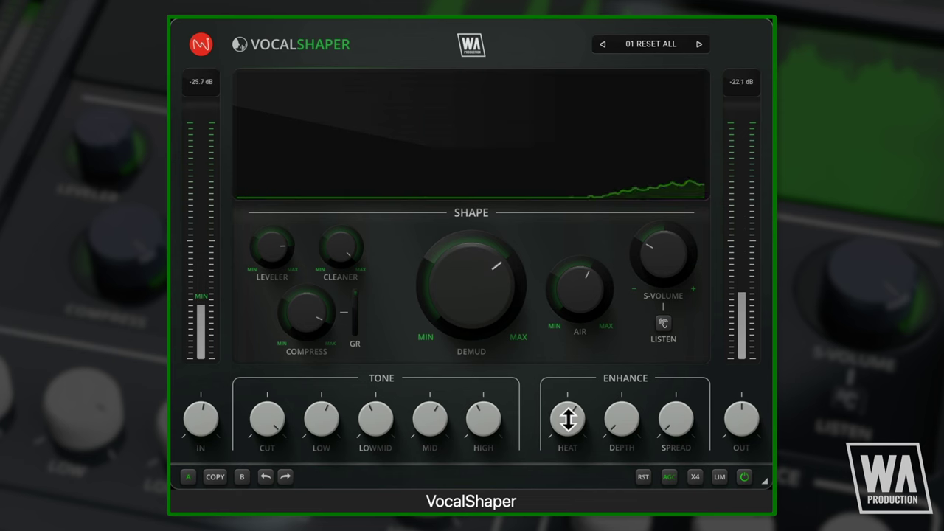
pyautogui.moveTo(632, 419)
pyautogui.mouseDown()
pyautogui.moveTo(632, 381)
pyautogui.moveTo(626, 418)
pyautogui.mouseUp()
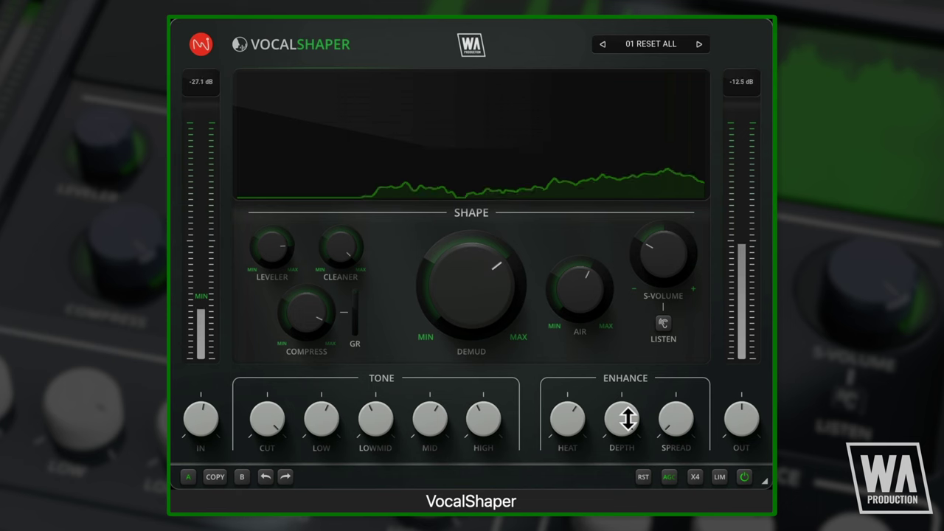
# Reduce Heat and Depth to slightly below centre, and try Spread at maximum and off before settling it slightly above centre
pyautogui.moveTo(627, 419)
pyautogui.mouseDown()
pyautogui.moveTo(628, 460)
pyautogui.moveTo(627, 402)
pyautogui.moveTo(622, 418)
pyautogui.mouseUp()
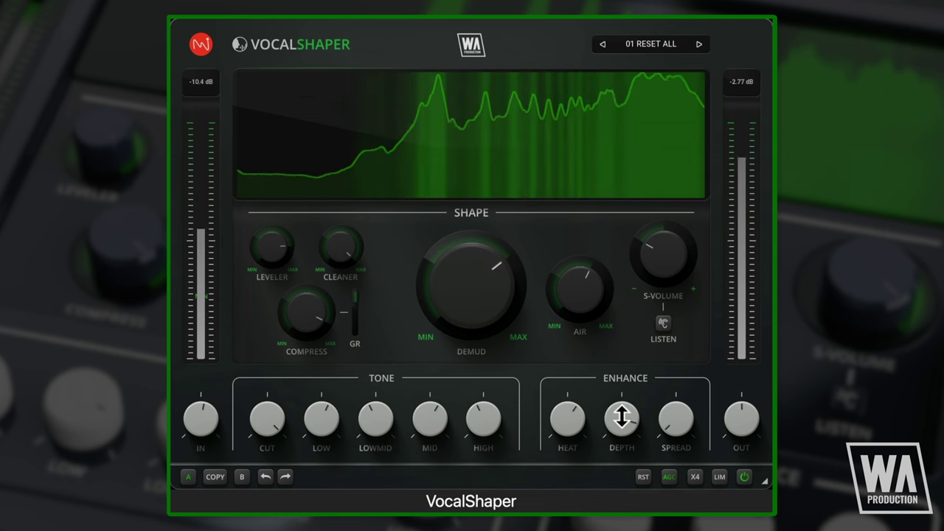
pyautogui.moveTo(679, 415)
pyautogui.mouseDown()
pyautogui.moveTo(679, 443)
pyautogui.moveTo(679, 410)
pyautogui.mouseUp()
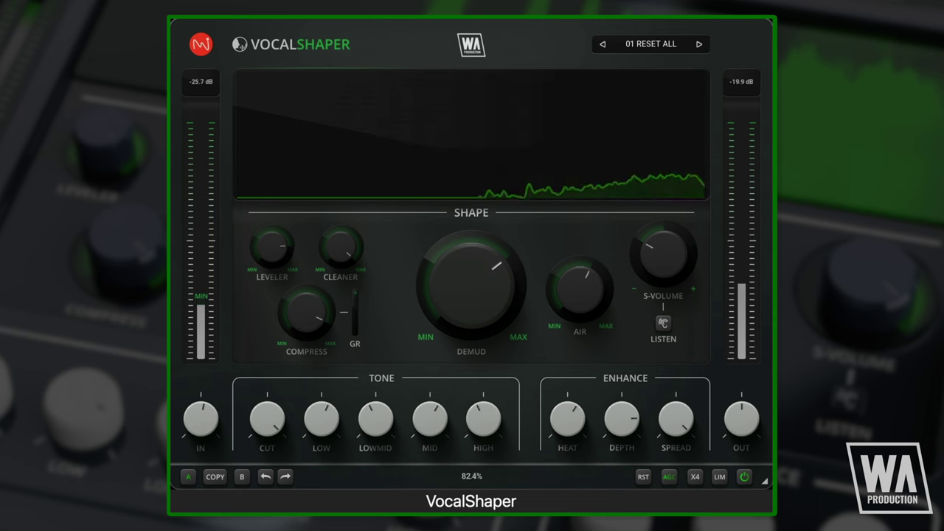
pyautogui.moveTo(582, 412); pyautogui.dragTo(581, 424)
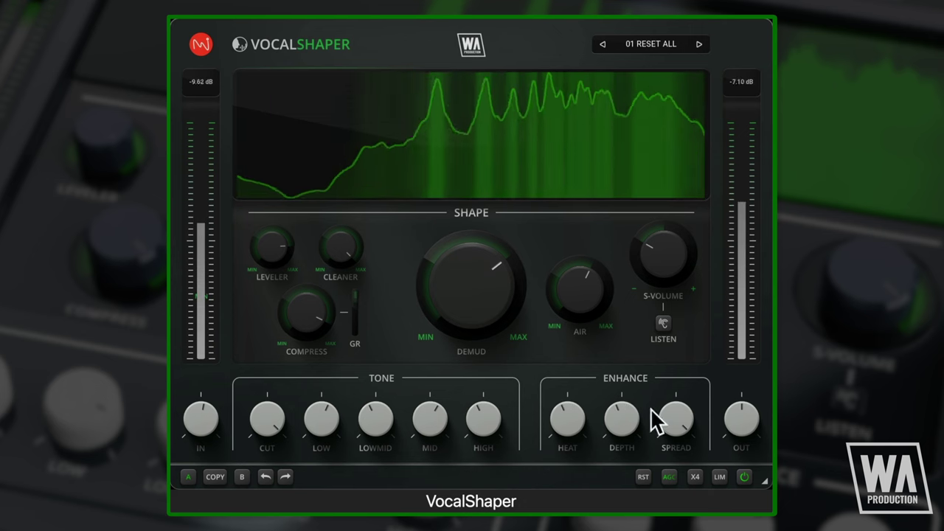
pyautogui.moveTo(683, 405); pyautogui.dragTo(683, 410)
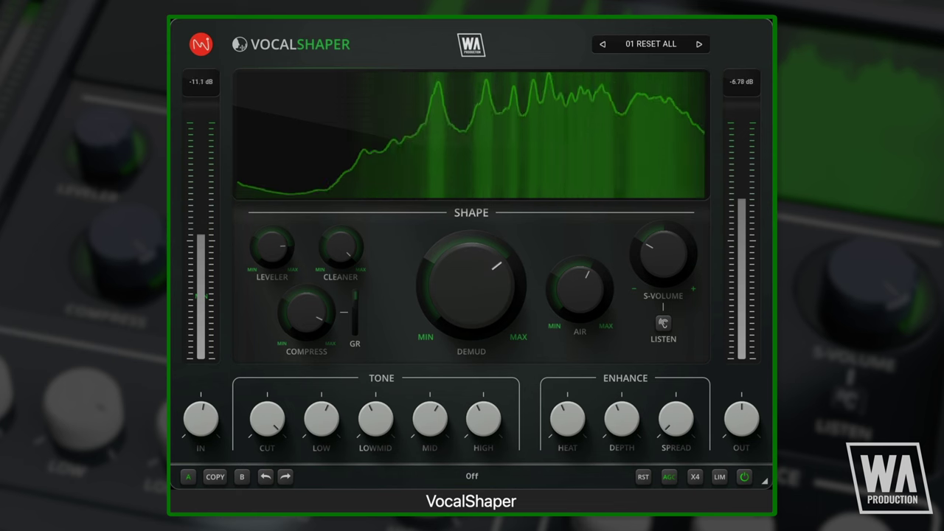
pyautogui.moveTo(680, 421); pyautogui.dragTo(680, 419)
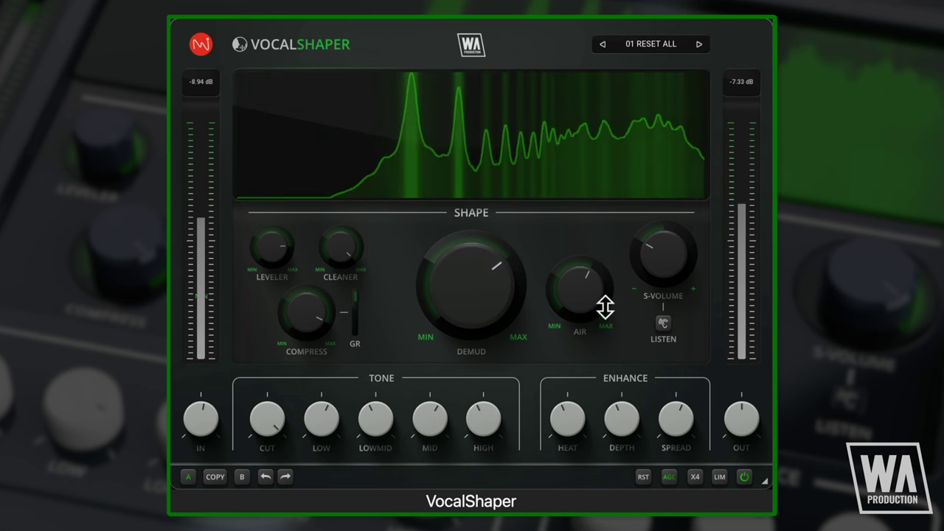
# Rebalance the vocal by raising Demud, Air and High, and reducing Leveler, Compress and Mid
pyautogui.moveTo(503, 272); pyautogui.dragTo(498, 281)
pyautogui.moveTo(428, 410); pyautogui.dragTo(428, 433)
pyautogui.moveTo(481, 413); pyautogui.dragTo(477, 395)
pyautogui.moveTo(567, 306); pyautogui.dragTo(556, 289)
pyautogui.moveTo(479, 286); pyautogui.dragTo(479, 264)
pyautogui.moveTo(322, 306); pyautogui.dragTo(321, 334)
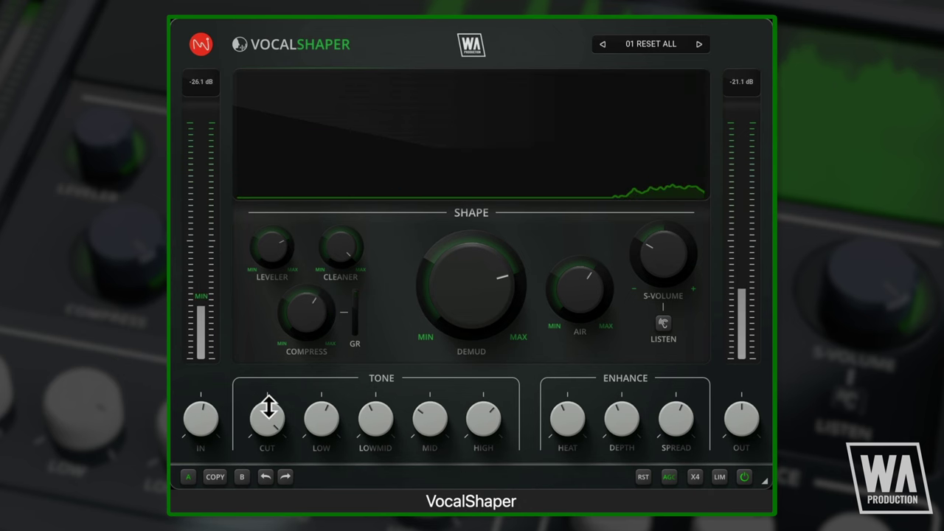
# Reduce Cut, raise Heat well above centre, and lower Depth well below centre
pyautogui.moveTo(268, 407); pyautogui.dragTo(268, 415)
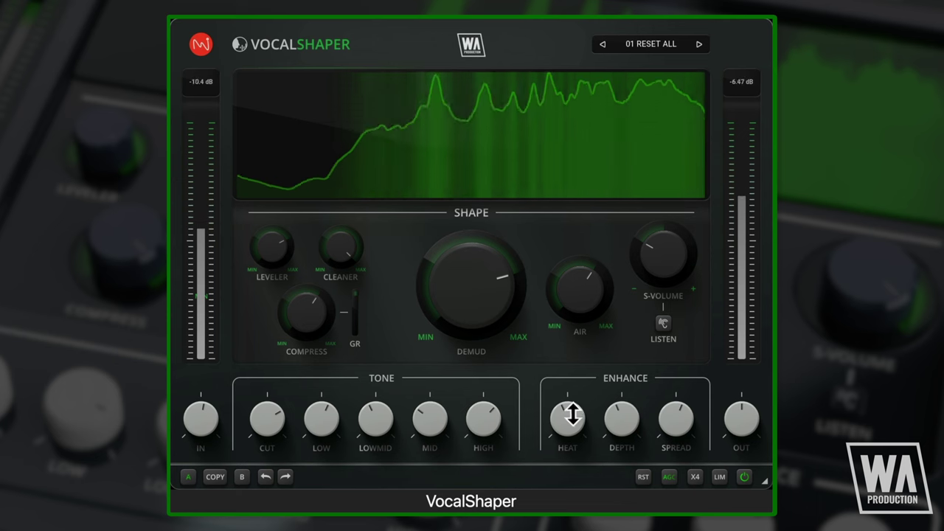
pyautogui.moveTo(572, 414); pyautogui.dragTo(571, 384)
pyautogui.moveTo(624, 419); pyautogui.dragTo(624, 425)
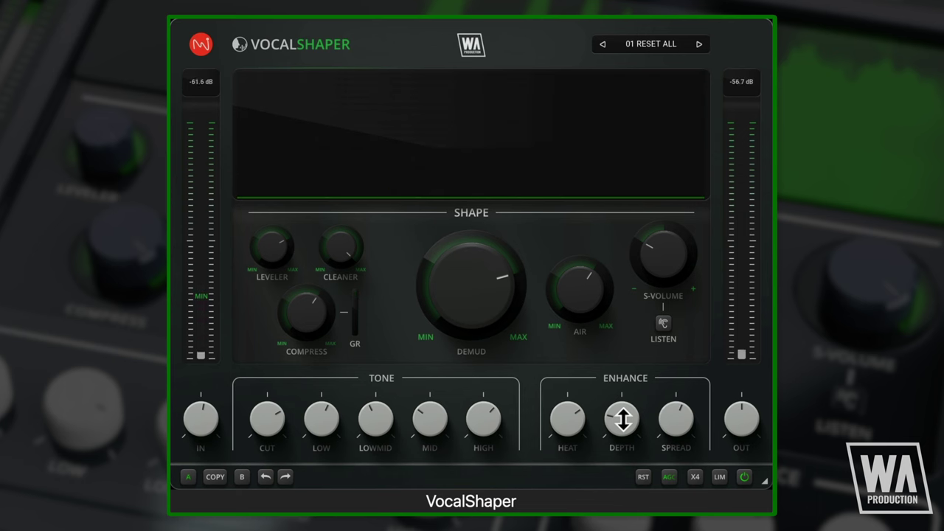
# Turn AGC off, compare the A and B settings, and finish on B with all controls reset
pyautogui.click(243, 477)
pyautogui.click(189, 478)
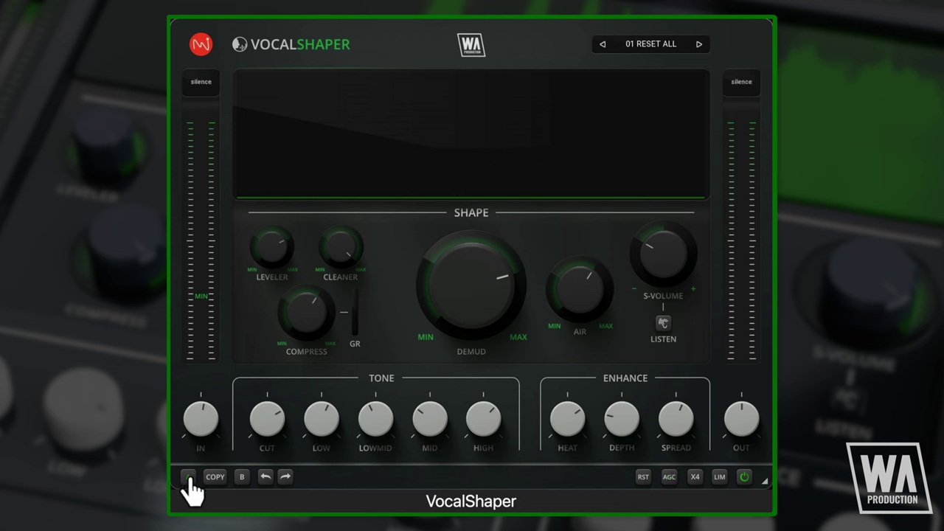
pyautogui.click(243, 475)
pyautogui.click(189, 476)
pyautogui.click(263, 475)
pyautogui.click(643, 477)
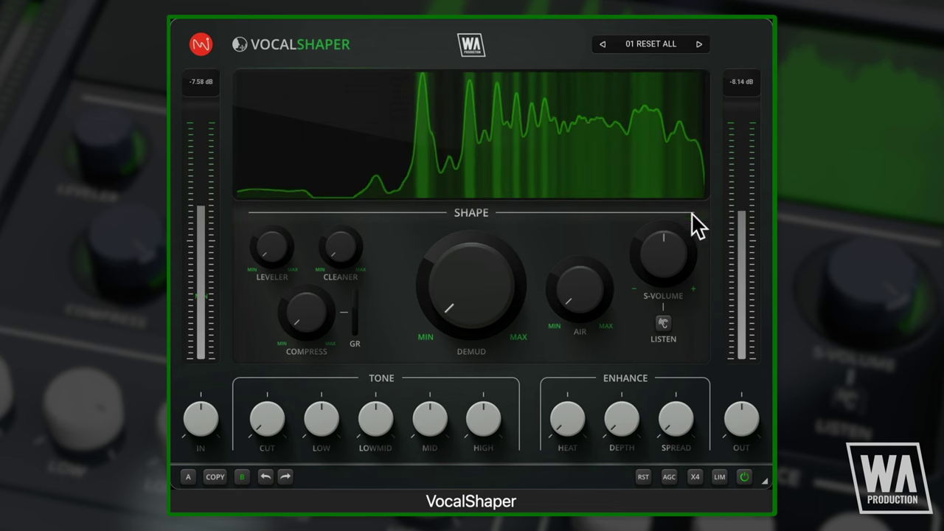
# Audition the Kurti Pro Vox, Kurti Crispy Vox, Impact On The Track and Spread Vox presets, and load Urban Flow
pyautogui.click(649, 46)
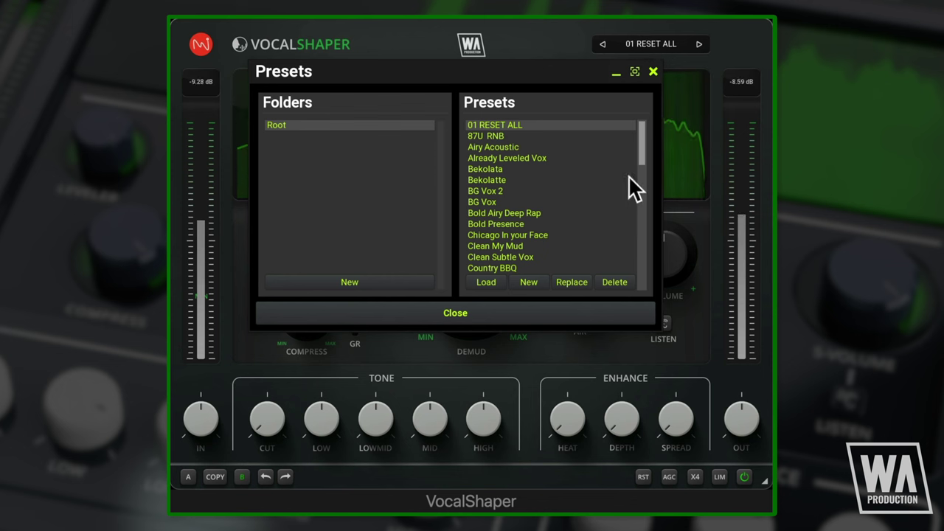
pyautogui.moveTo(638, 139); pyautogui.dragTo(632, 249)
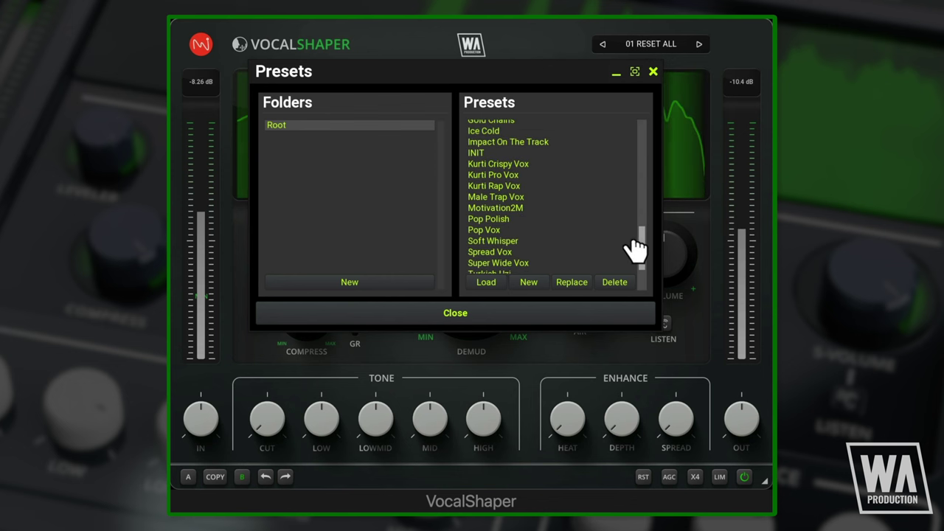
pyautogui.click(525, 175)
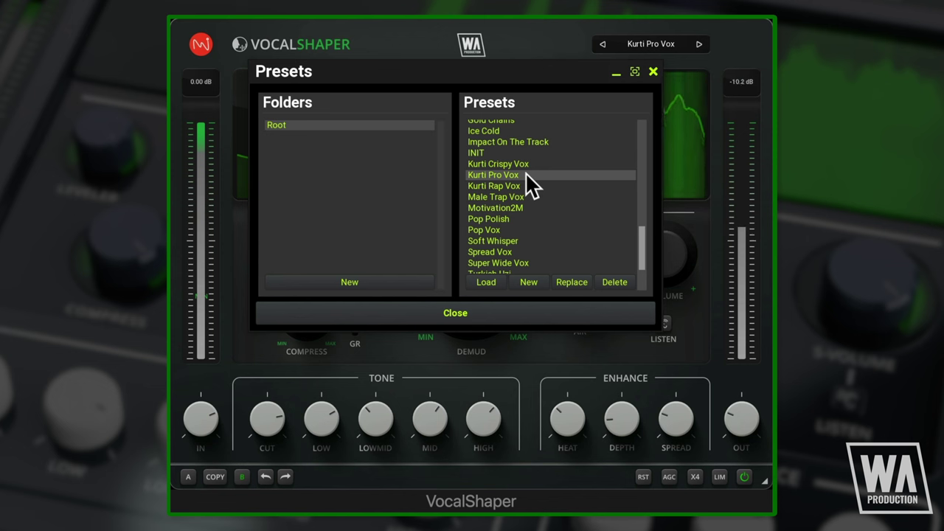
pyautogui.click(520, 163)
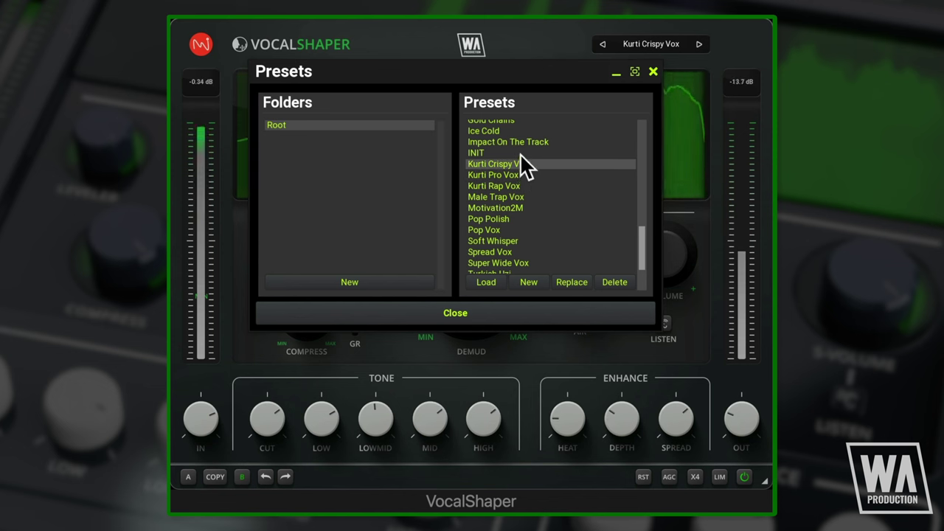
pyautogui.click(520, 140)
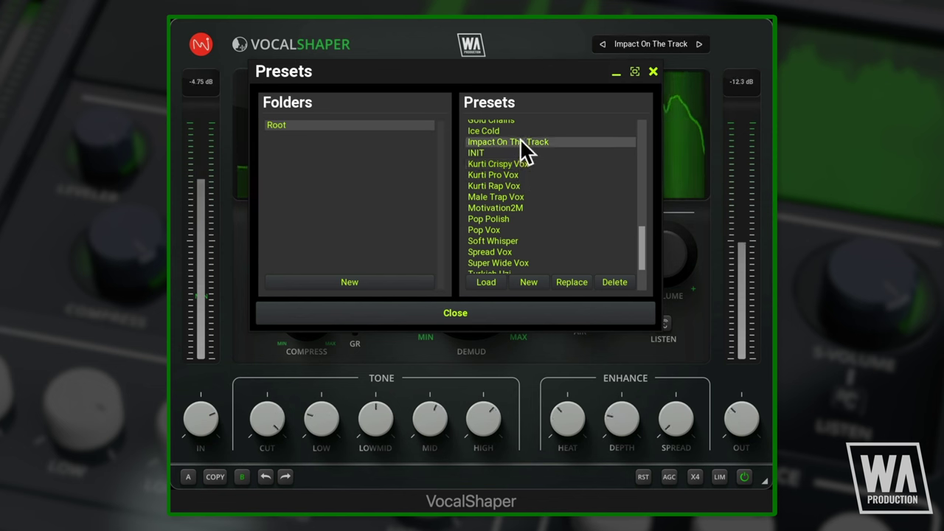
pyautogui.click(505, 251)
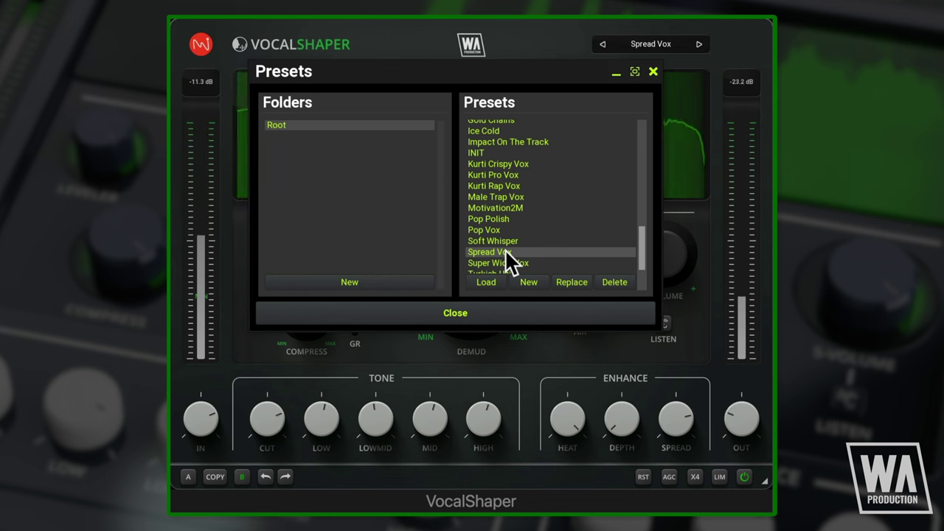
pyautogui.scroll(-3, 642, 251)
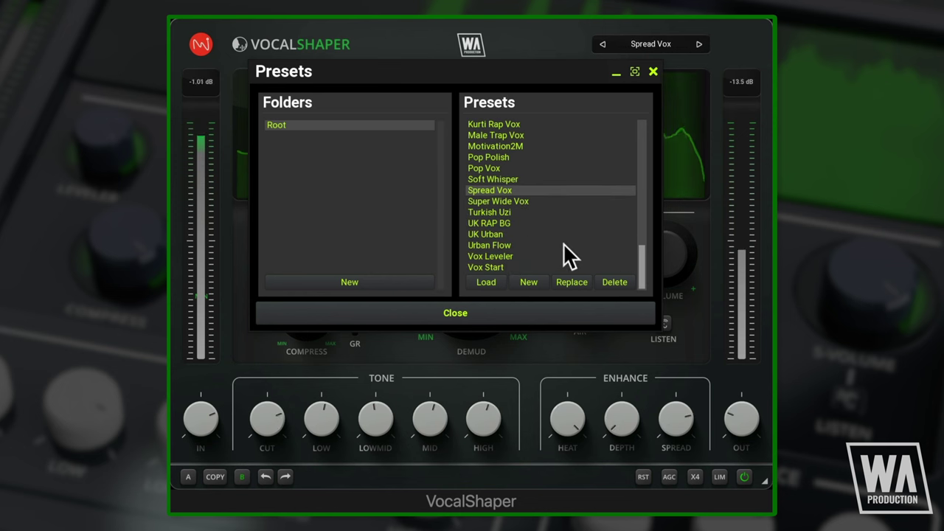
pyautogui.click(561, 245)
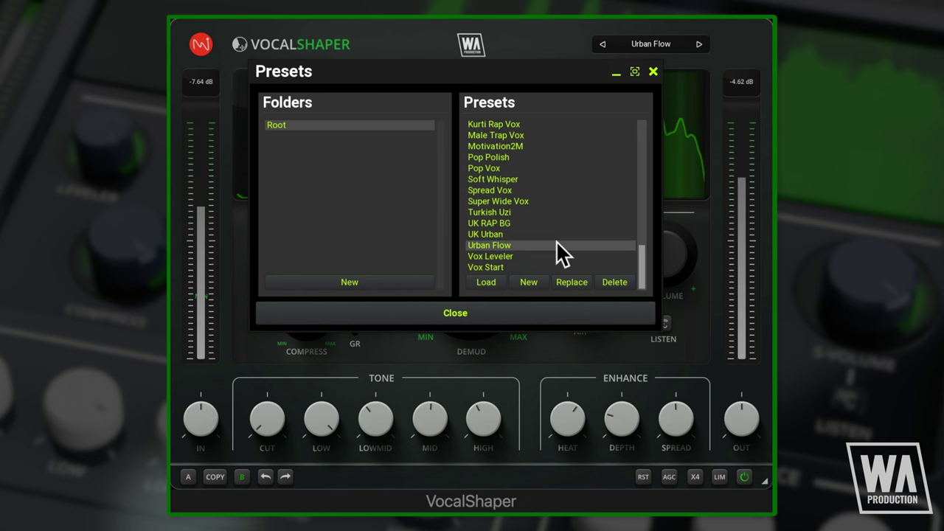
pyautogui.click(514, 314)
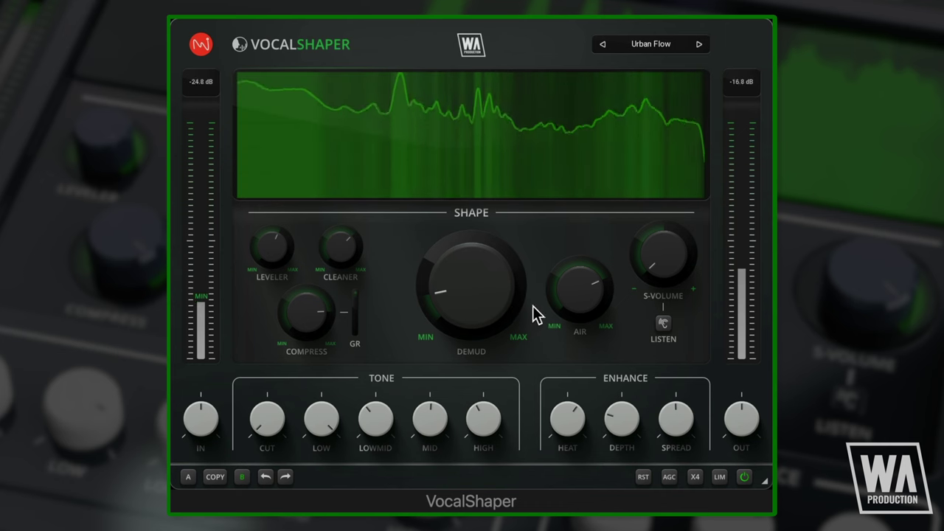
# Step back through the UK Urban, UK RAP BG and Turkish Uzi presets to Super Wide Vox
pyautogui.click(604, 45)
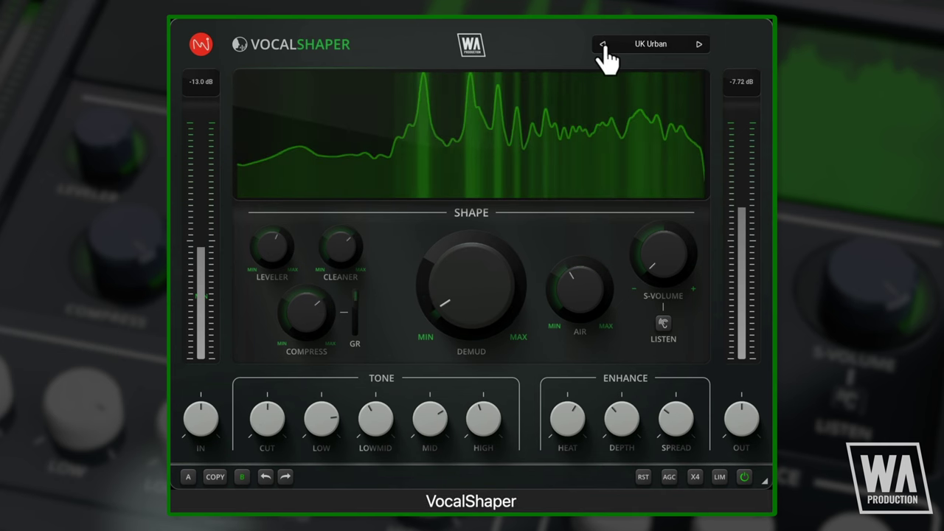
pyautogui.click(603, 45)
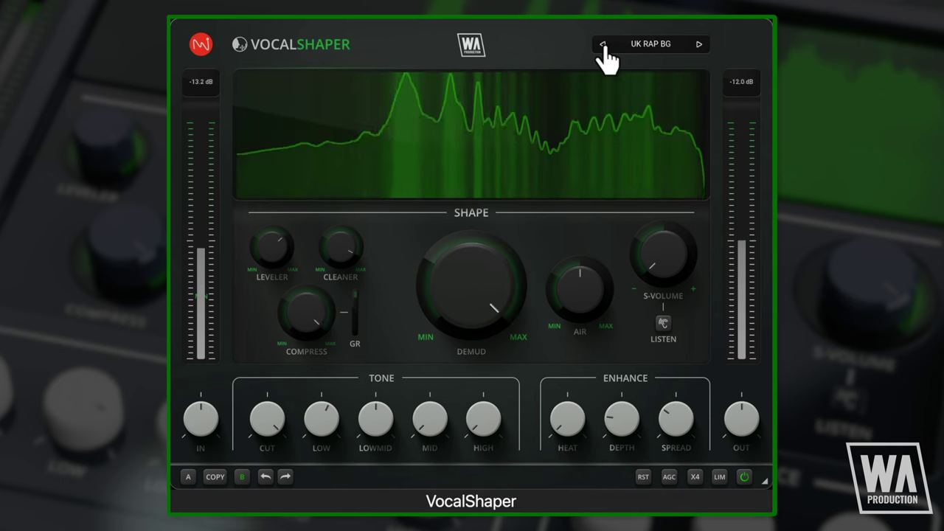
pyautogui.click(603, 44)
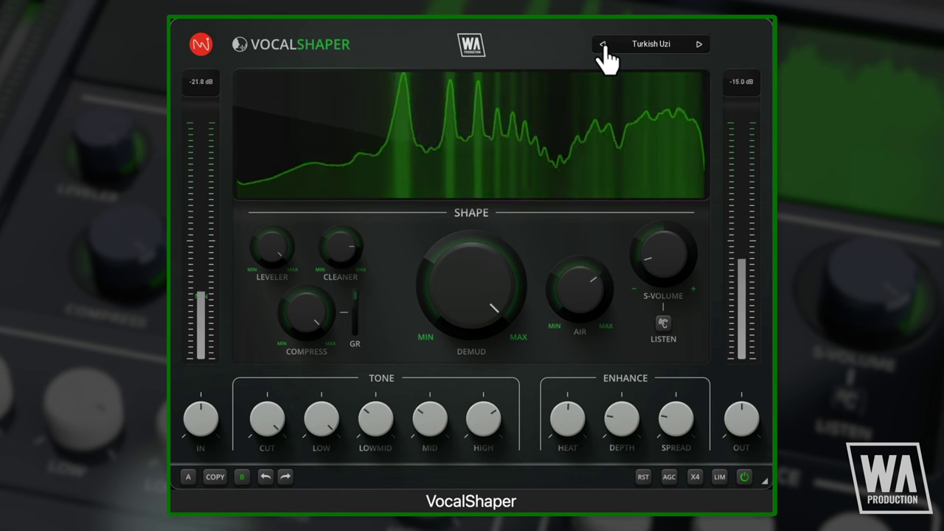
pyautogui.click(603, 44)
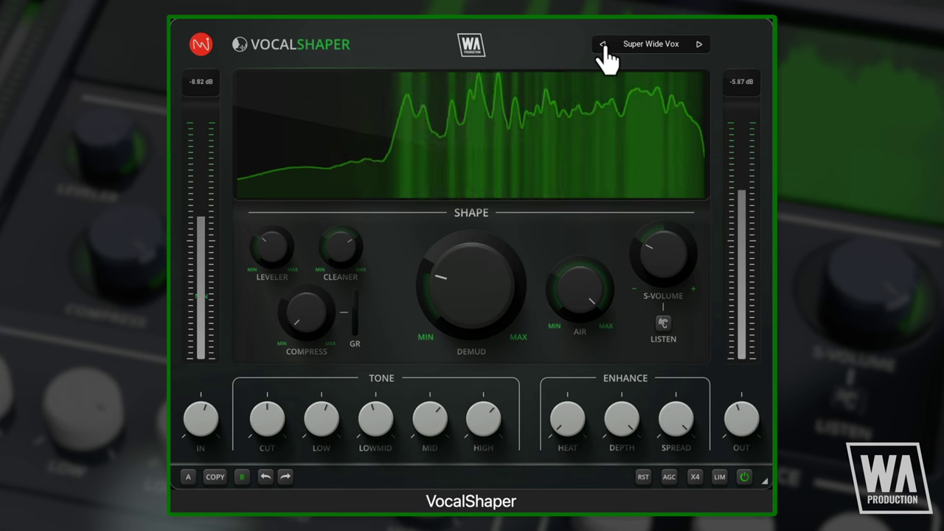
# Customise the Super Wide Vox preset by reducing Air, raising Demud and S-Volume to just below centre, and setting Compress to 37.6%
pyautogui.moveTo(576, 285); pyautogui.dragTo(575, 323)
pyautogui.moveTo(512, 287); pyautogui.dragTo(504, 257)
pyautogui.moveTo(653, 281); pyautogui.dragTo(657, 265)
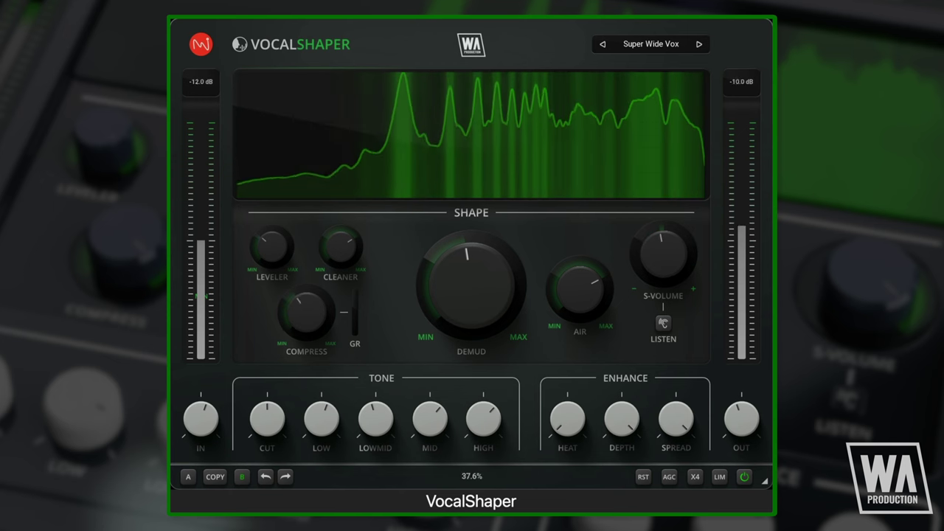